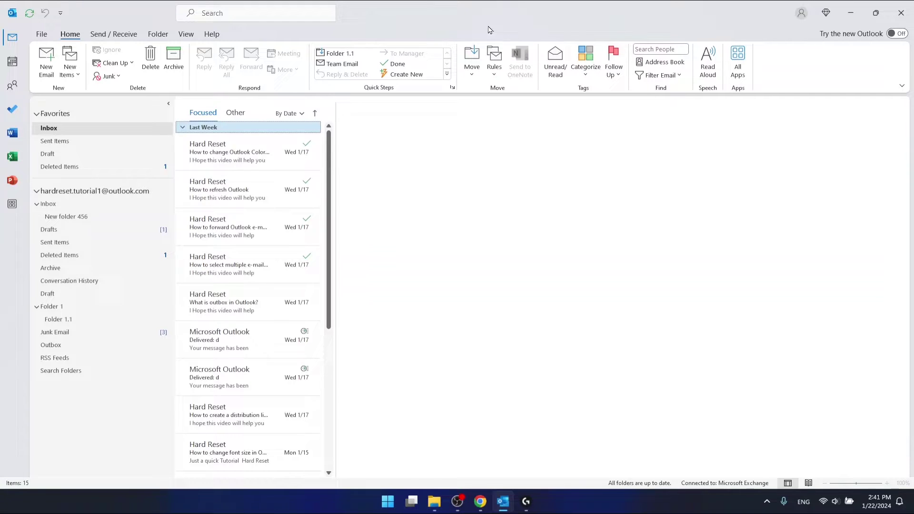
- Start a new email addressed to the first suggested recent contact
click(46, 56)
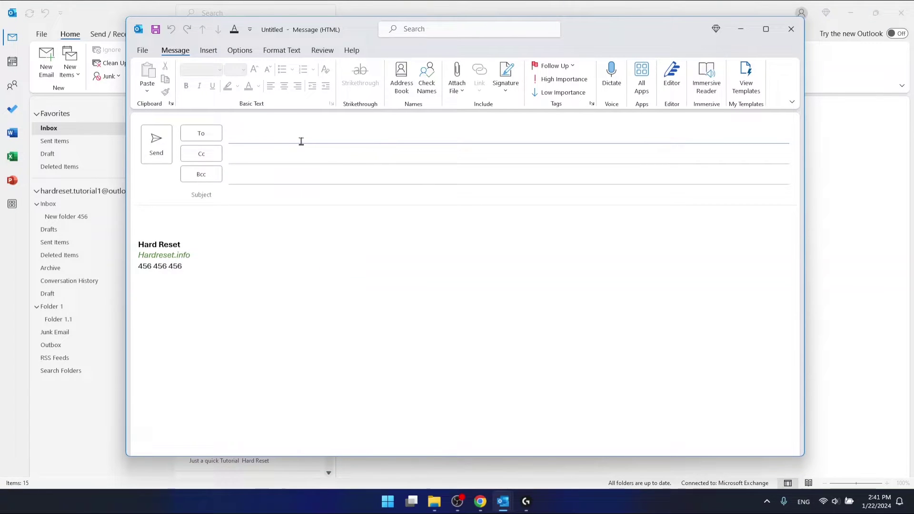
click(301, 139)
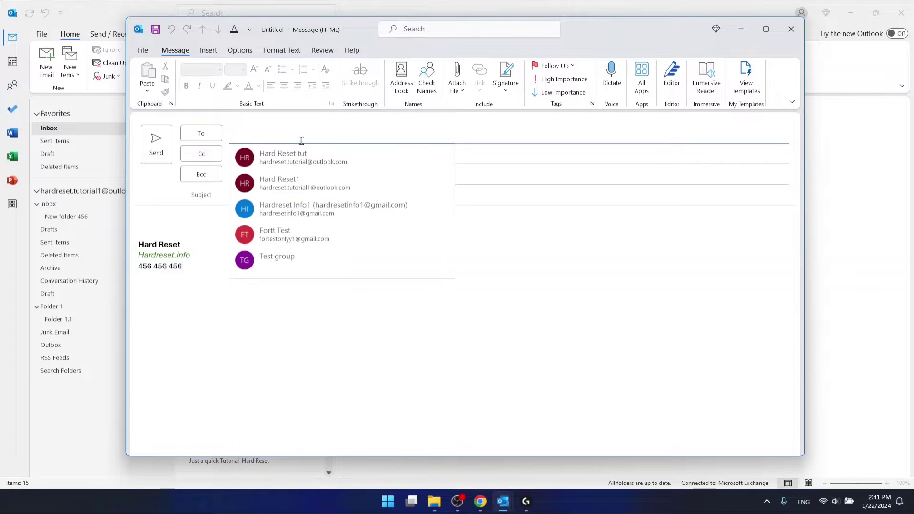
click(362, 165)
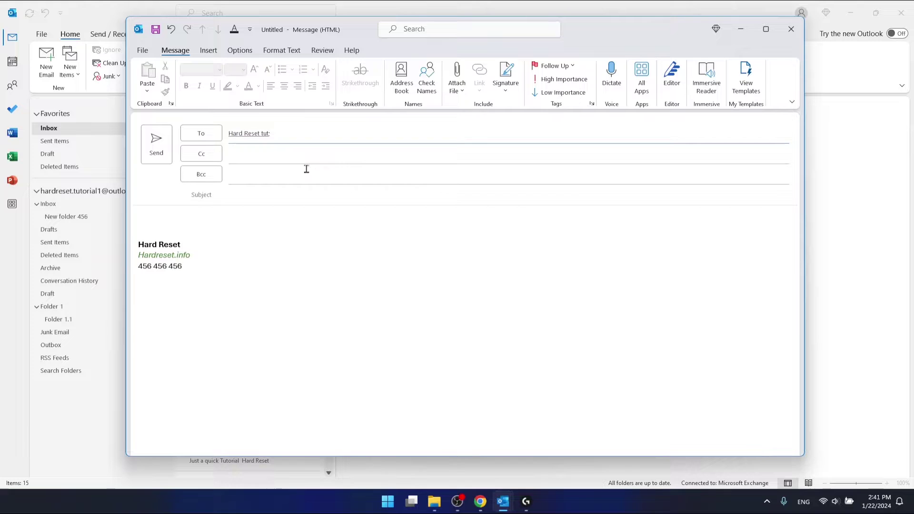
- Give the email the subject 'Zip file' and body 'How to send a zip file in Outlook.'
click(269, 200)
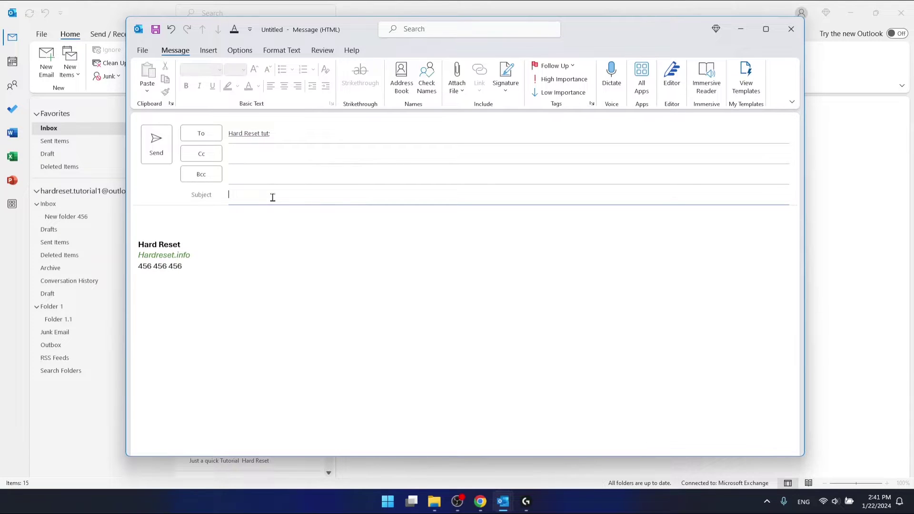
text(Zip file)
click(197, 226)
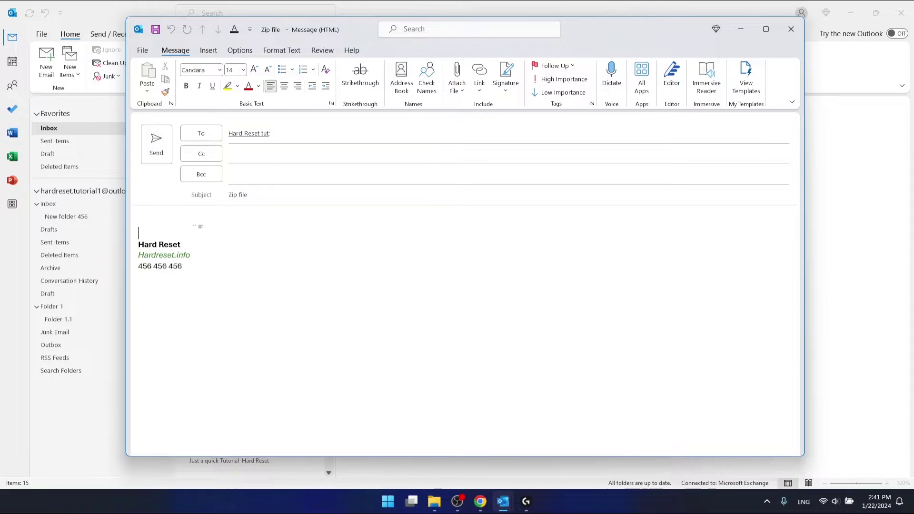
text(How to send a zip file)
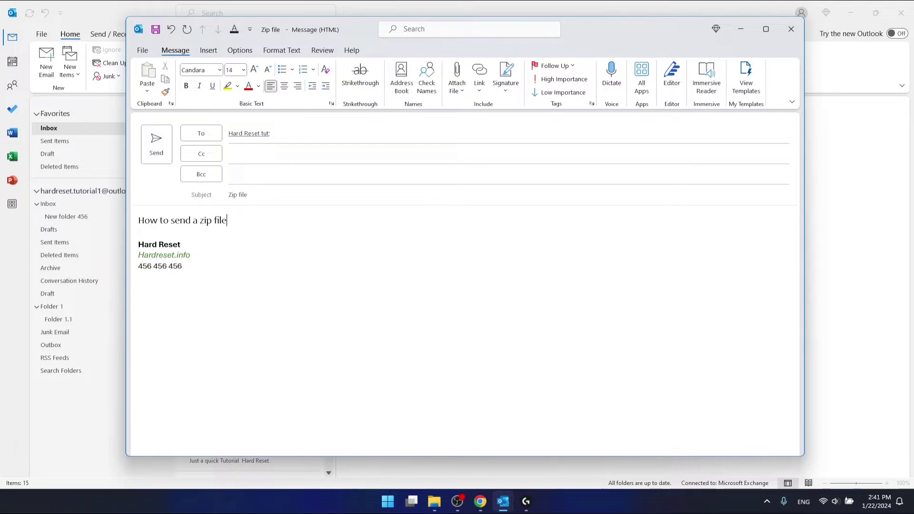
text( in Outlook.)
- Compress the four desktop files 5671, 123, random text and Screenshot_1 into a ZIP named 1064
click(739, 32)
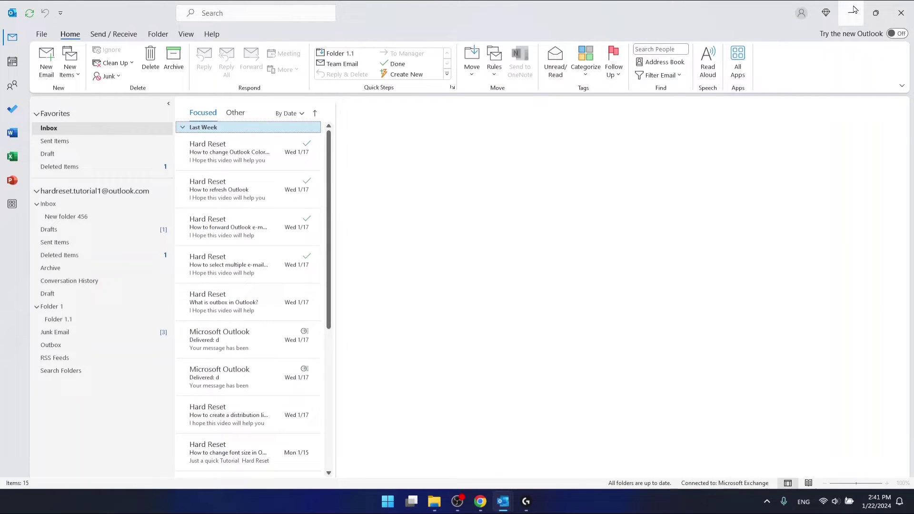
click(853, 11)
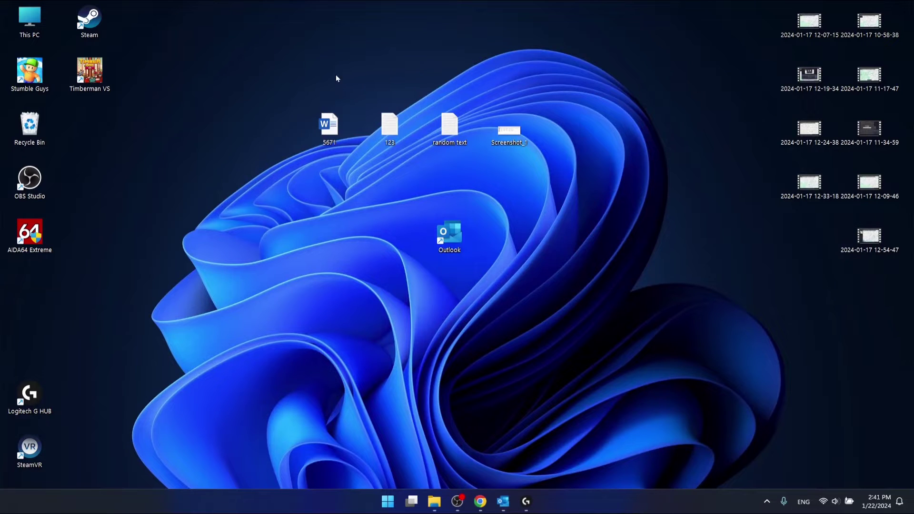
drag(297, 101, 539, 133)
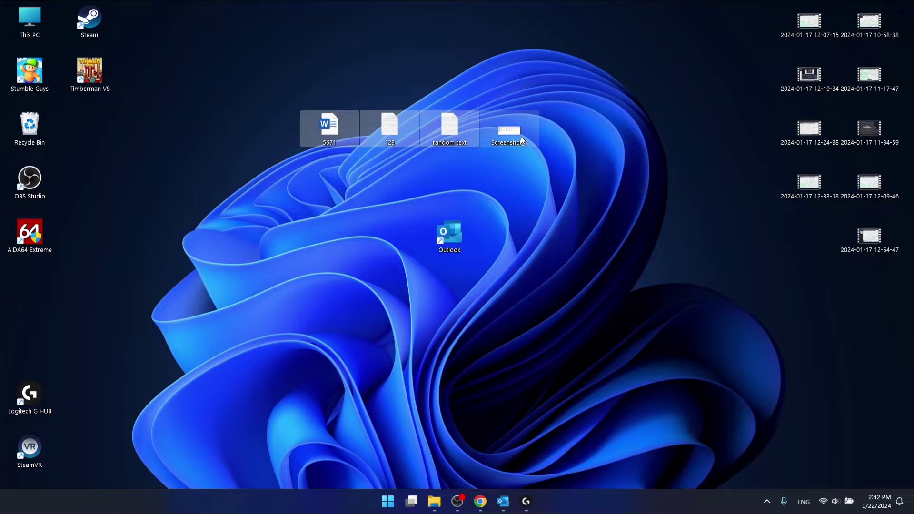
click(518, 122)
right_click(519, 121)
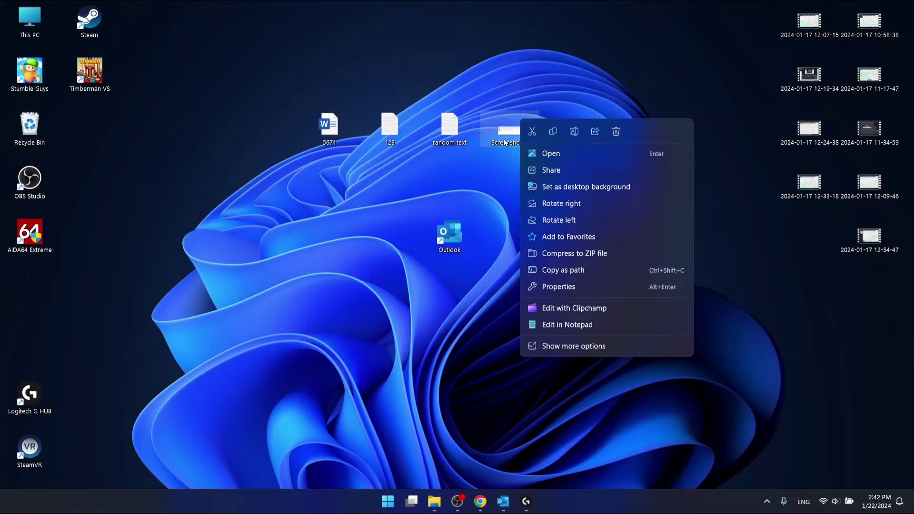
click(582, 256)
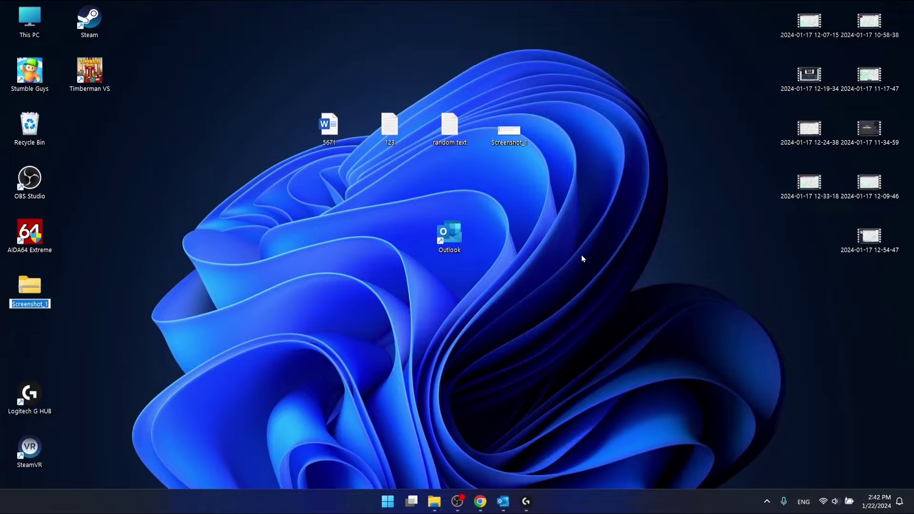
key(BackSpace)
text(1064)
key(Return)
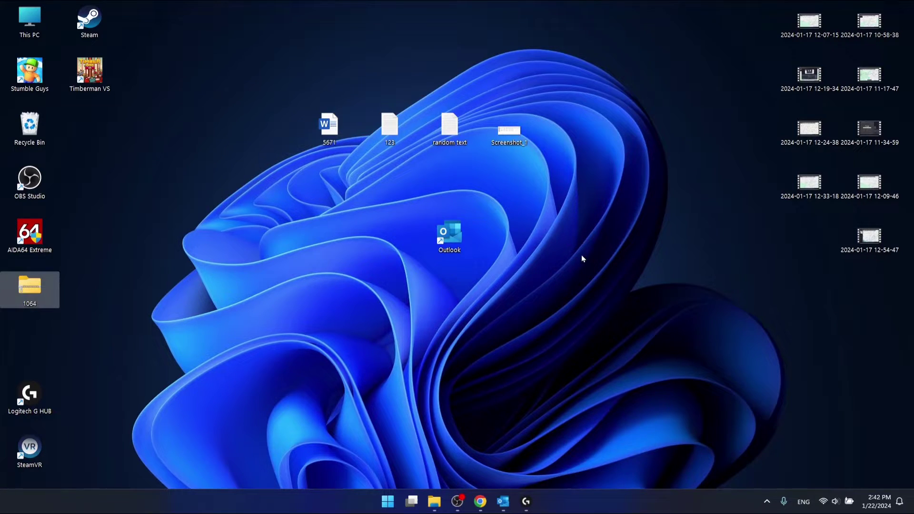
- Open the 1064 ZIP folder to confirm it holds all four files, then close it
drag(42, 291, 326, 189)
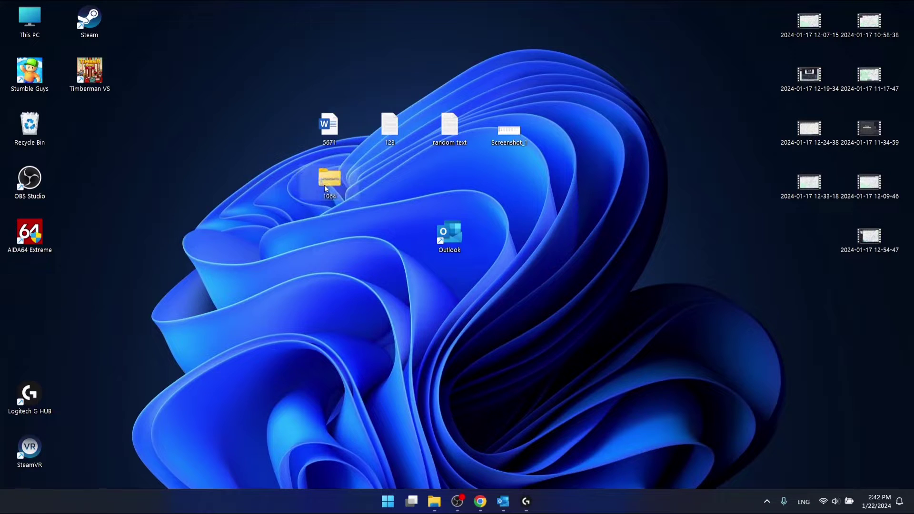
double_click(329, 179)
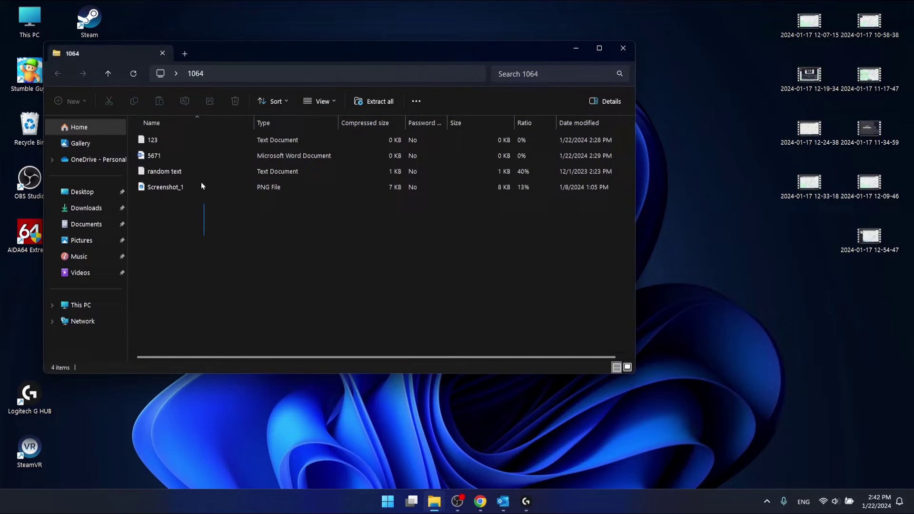
key(ctrl+a)
drag(294, 52, 310, 195)
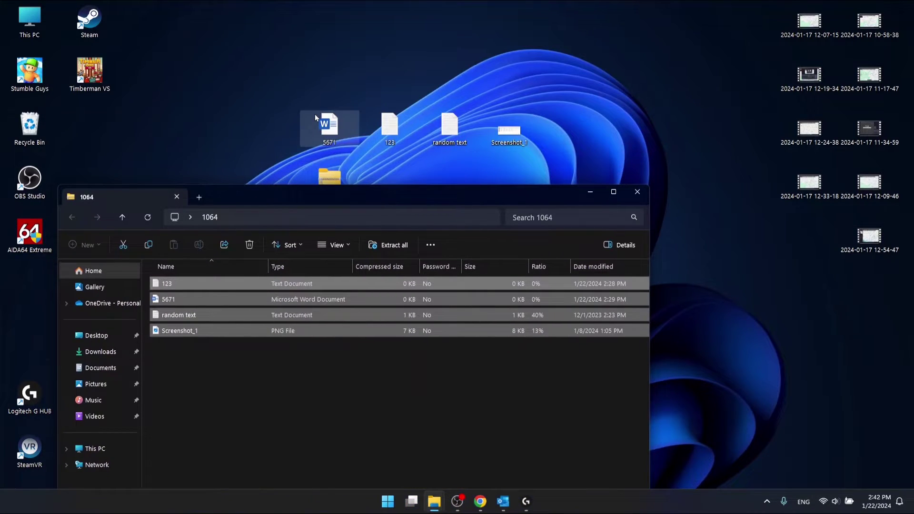
click(443, 401)
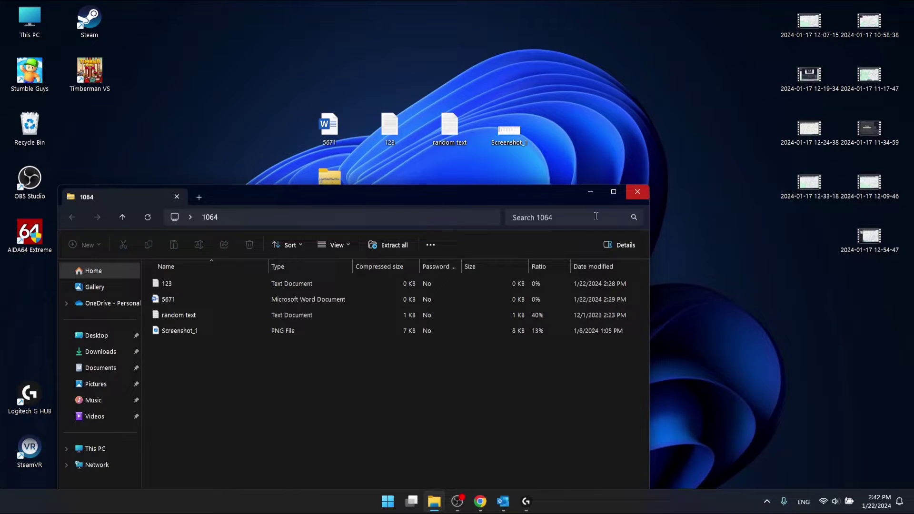
click(643, 193)
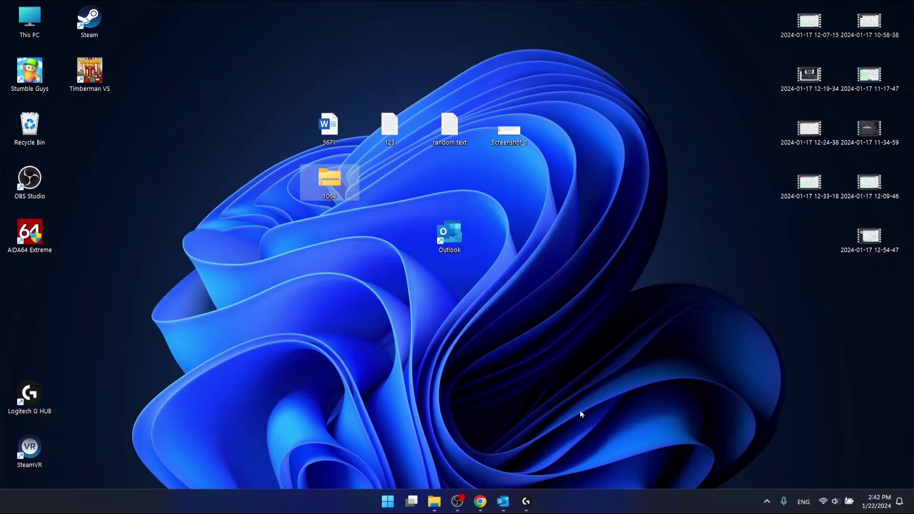
mouse_move(503, 501)
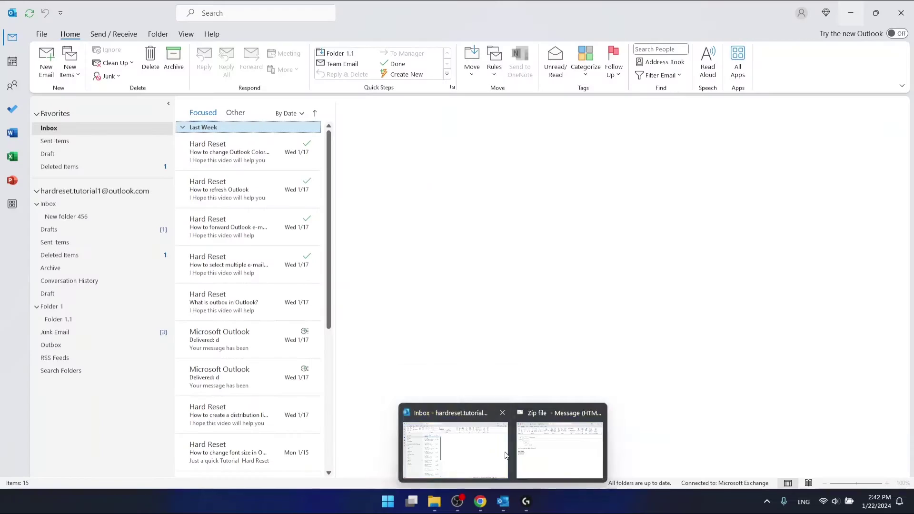
- Attach 1064.zip from the Desktop to the Zip file draft via Browse This PC
click(506, 456)
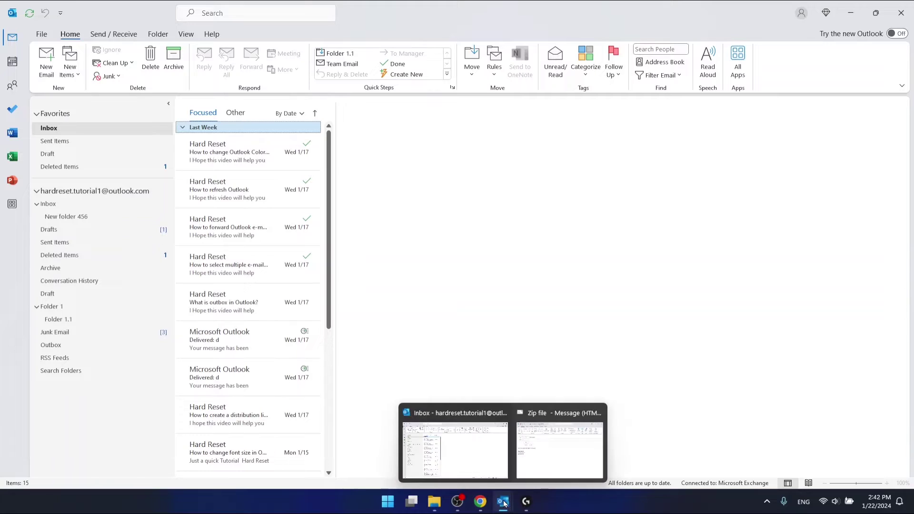
key(alt+Tab)
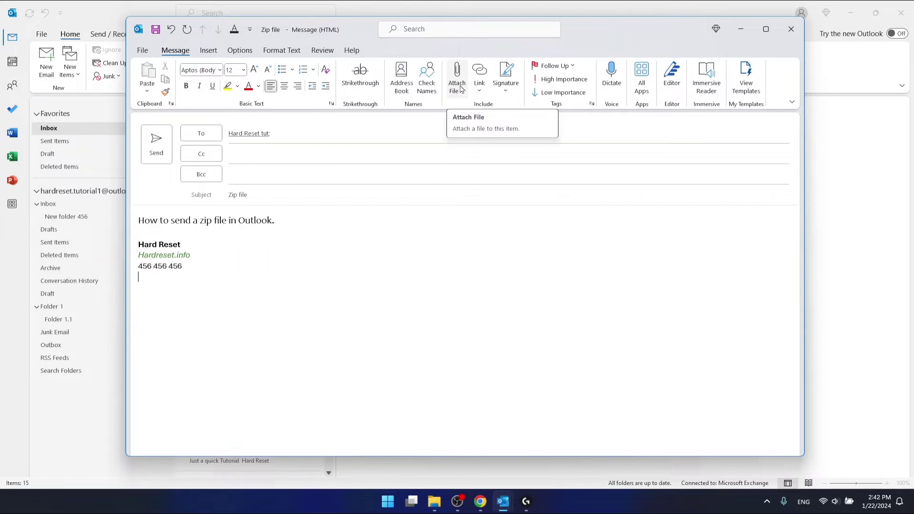
click(461, 89)
mouse_move(512, 177)
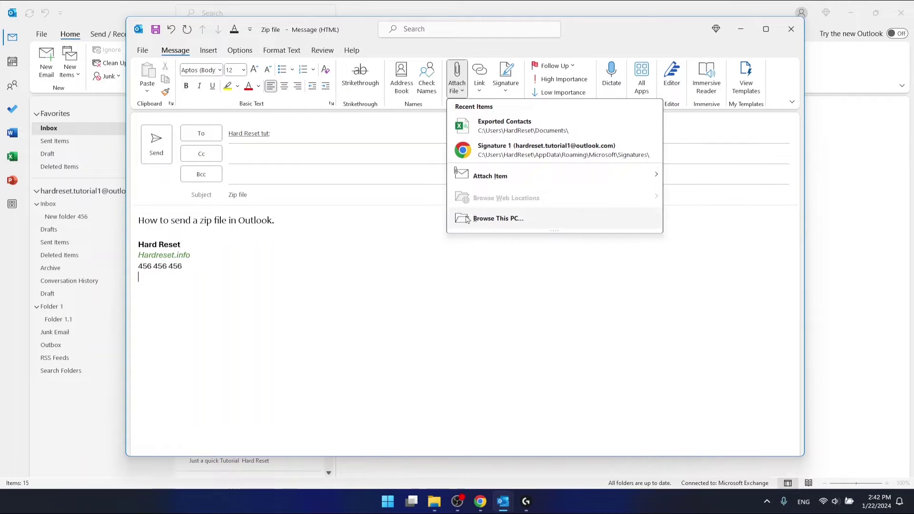
click(520, 220)
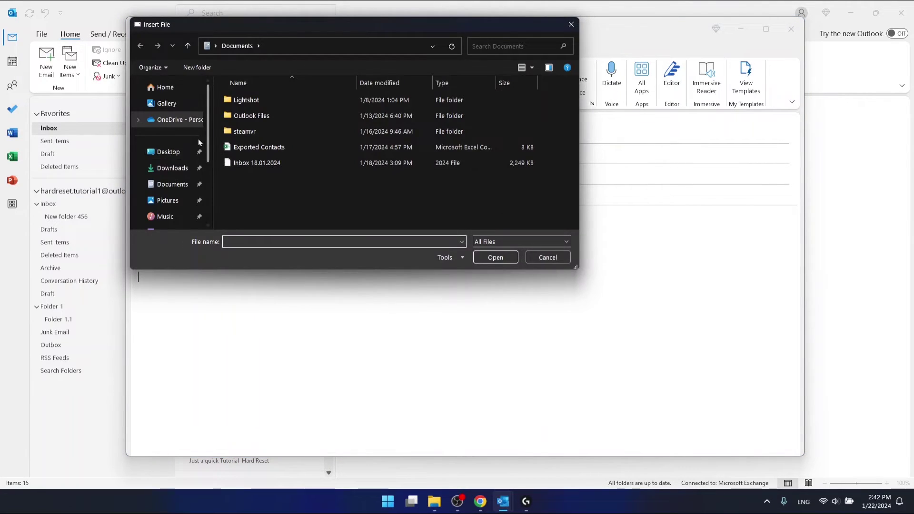
click(183, 153)
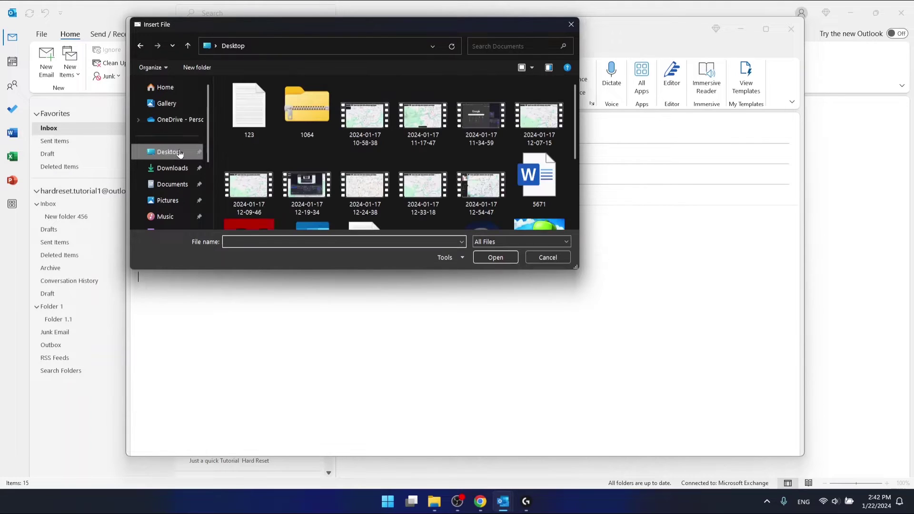
click(313, 110)
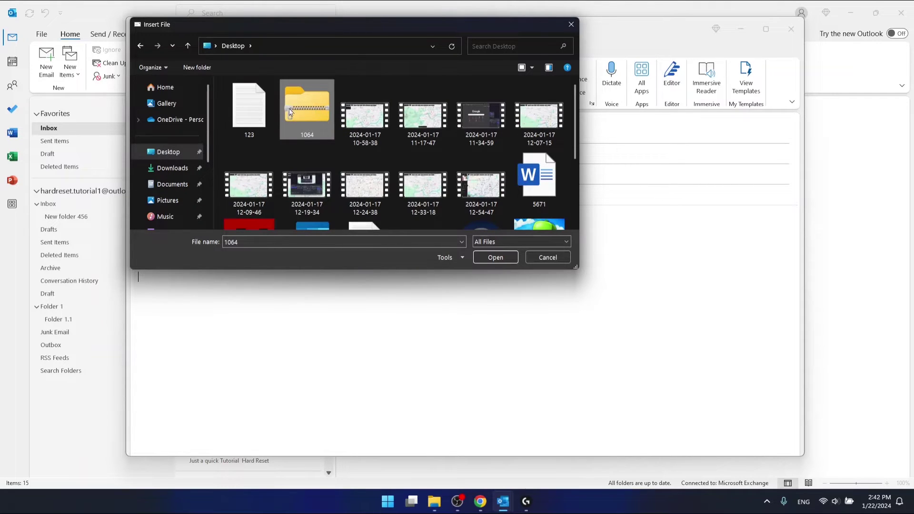
click(495, 258)
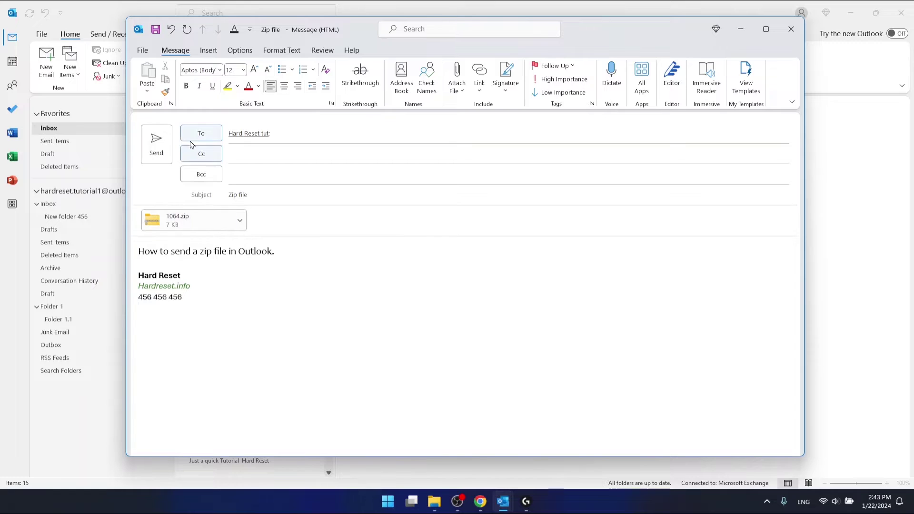
- Send the Zip file email and view it in Sent Items with 1064.zip attached
click(160, 143)
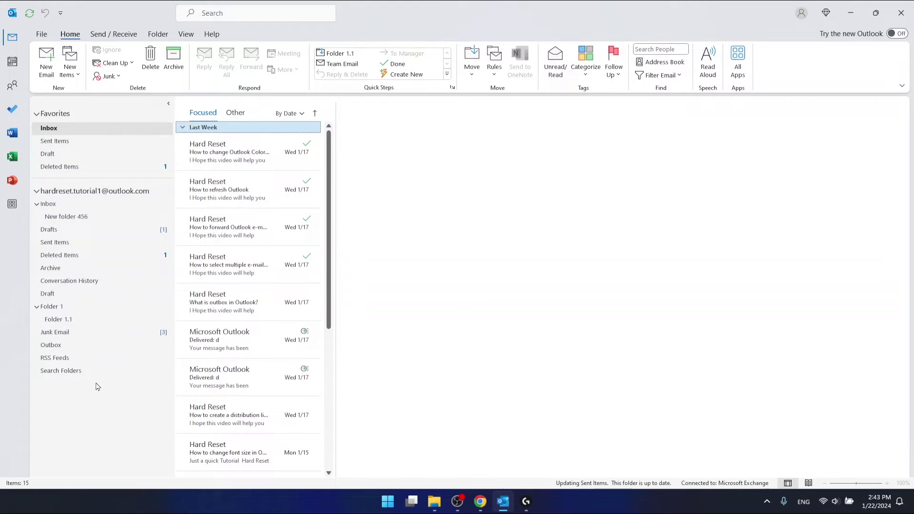
click(97, 145)
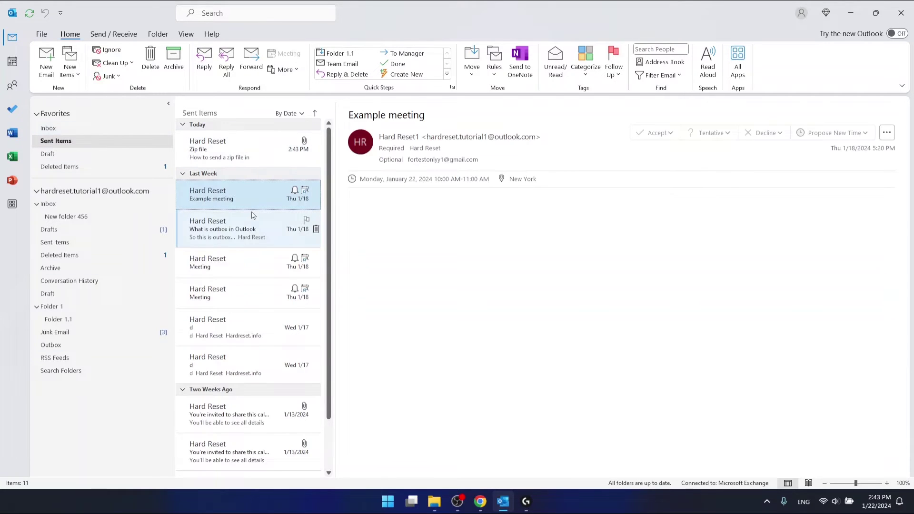
click(235, 149)
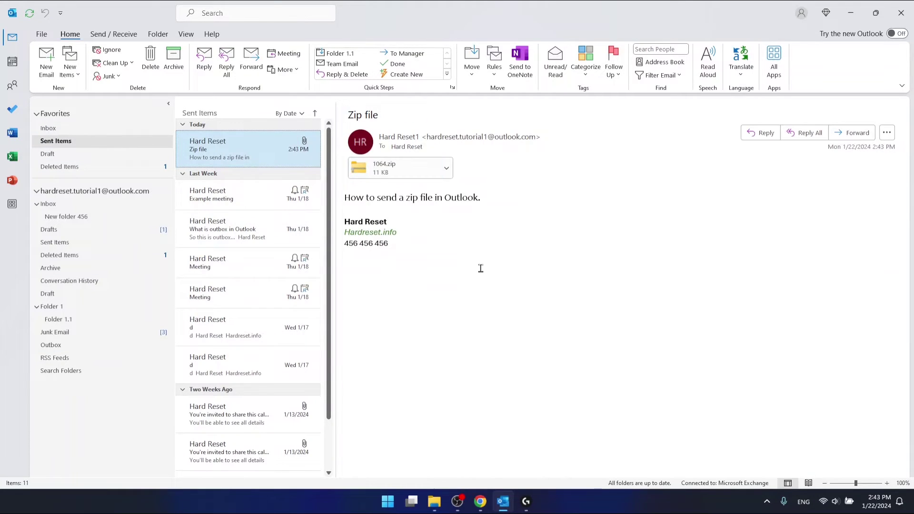
drag(479, 268, 399, 184)
click(541, 290)
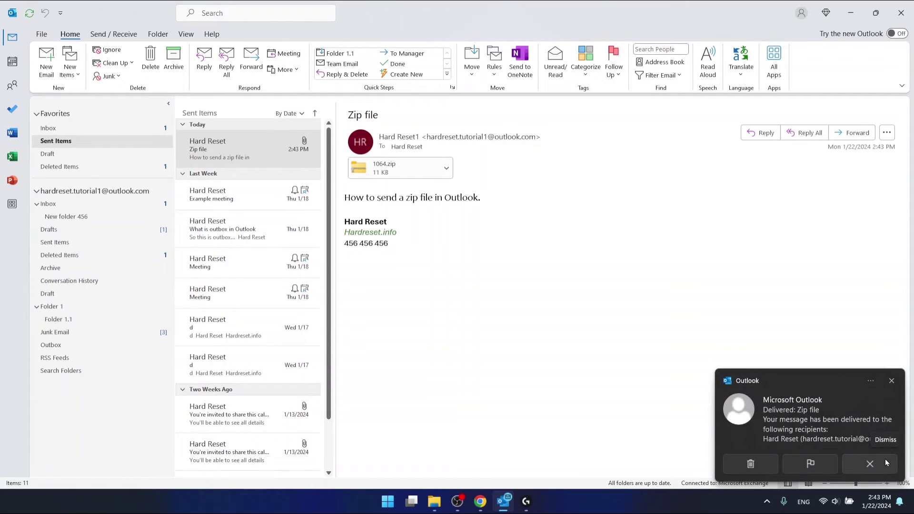
- Dismiss the delivery toast, keeping the sent Zip file message in view
click(787, 376)
click(734, 290)
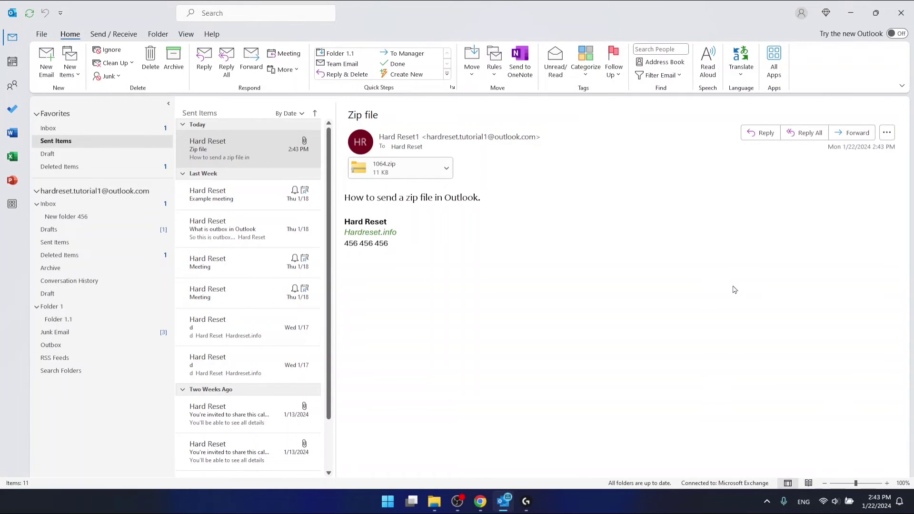